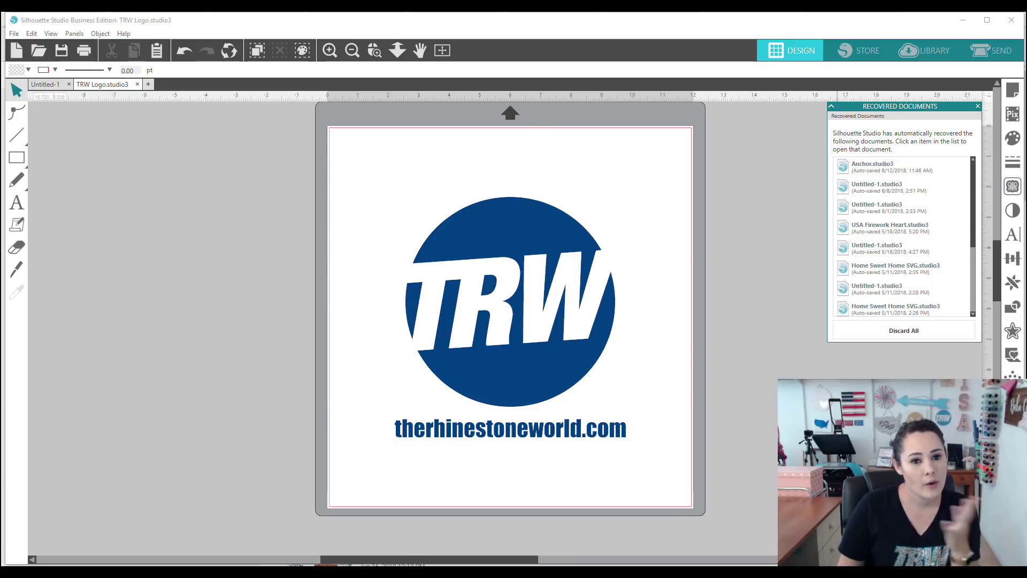
Add the text "Welcome Home" on the blank page of the Untitled-1 document.
left_click(39, 88)
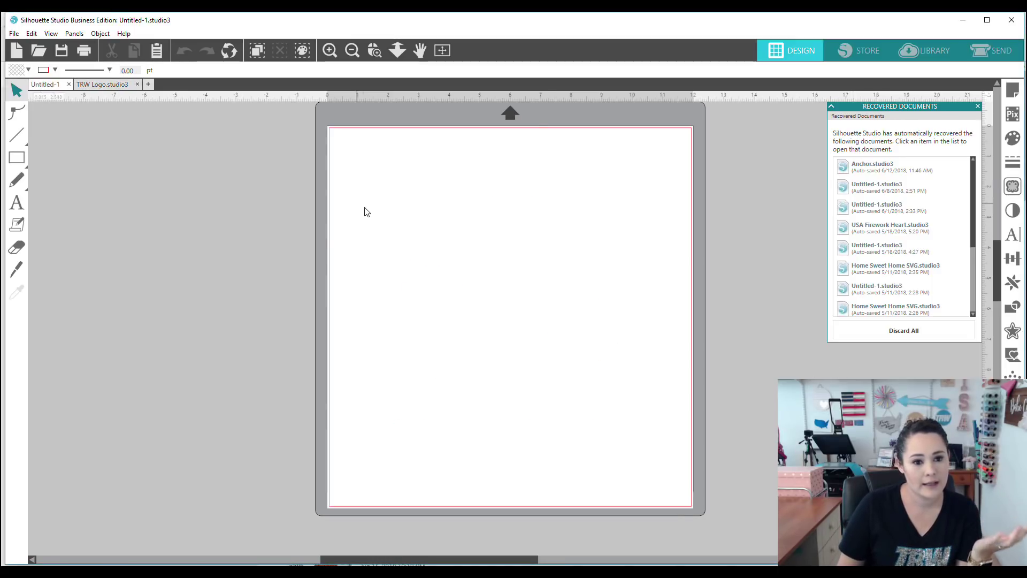
left_click(9, 207)
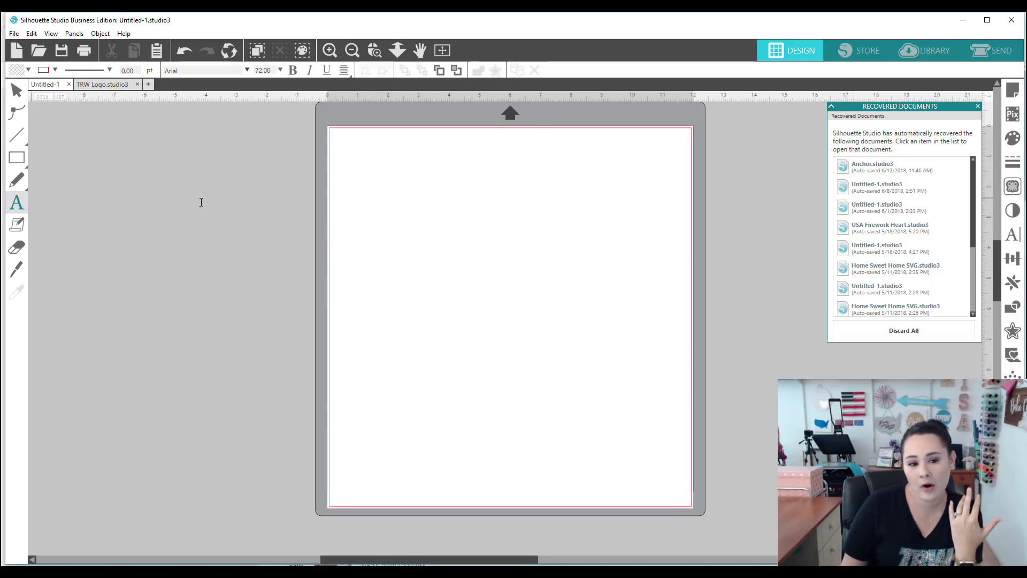
left_click(447, 220)
type("Welc")
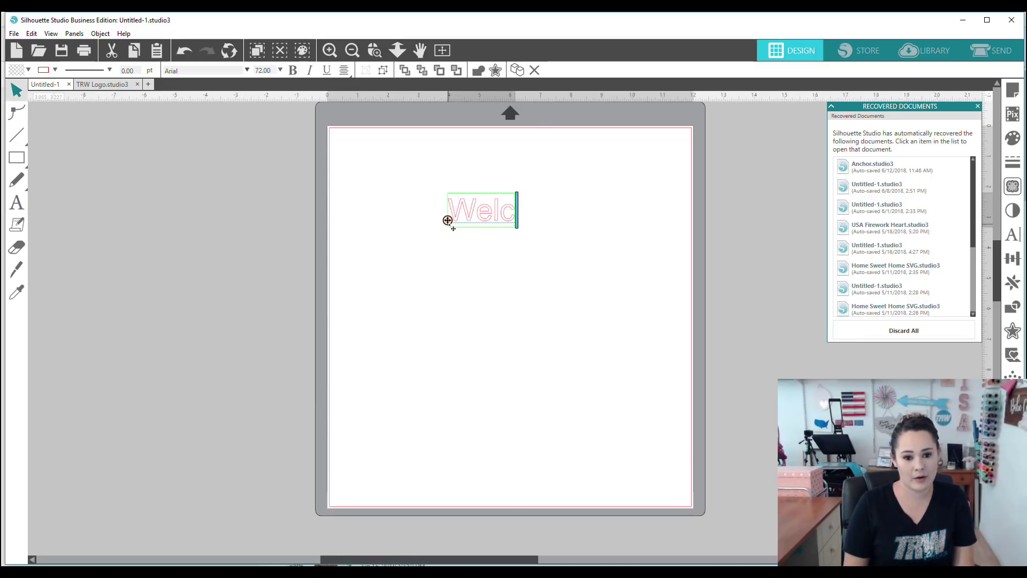
type("ome Home")
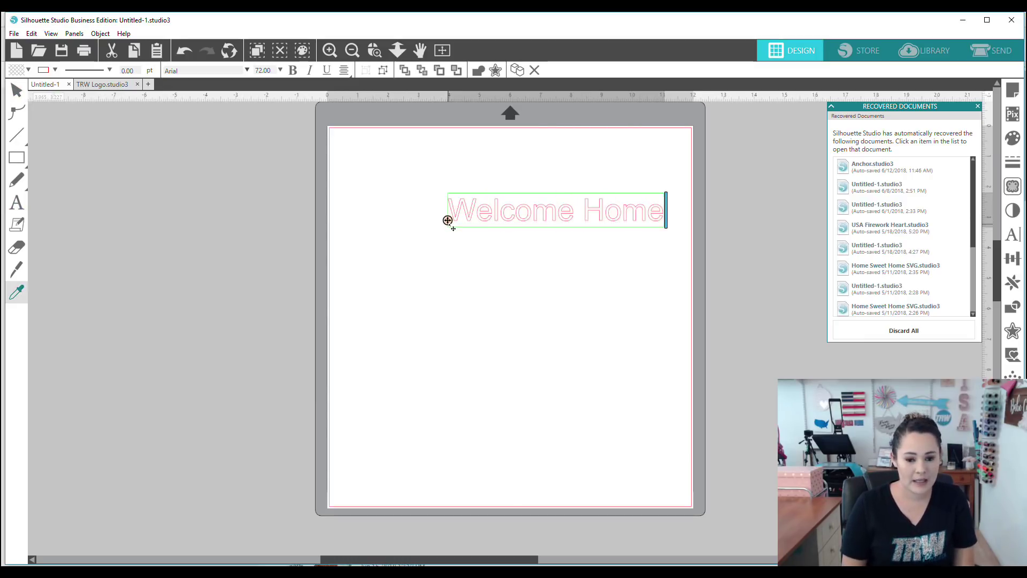
Set the font of the whole "Welcome Home" text to Octavia Script.
key("ctrl+a")
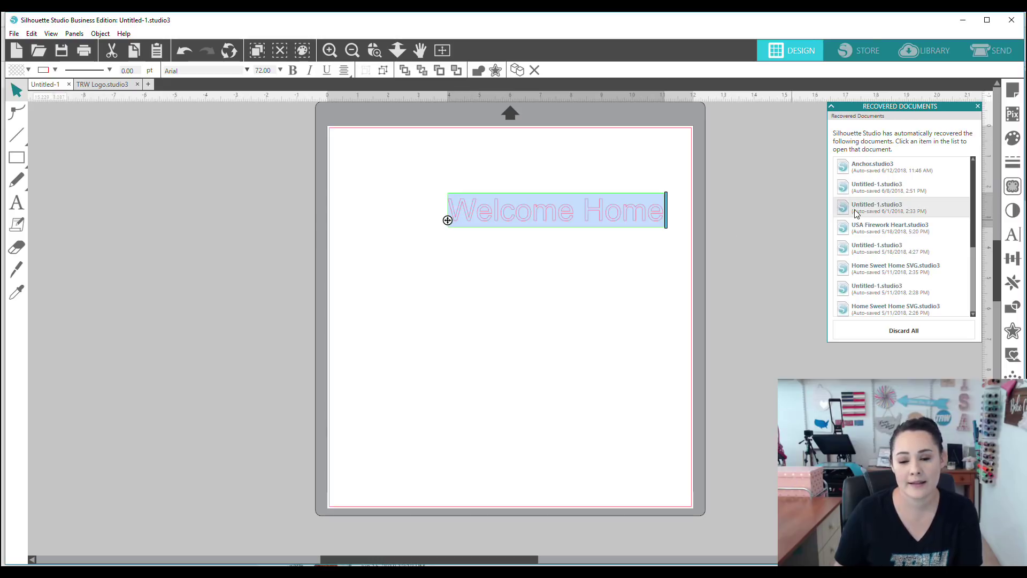
left_click(1012, 234)
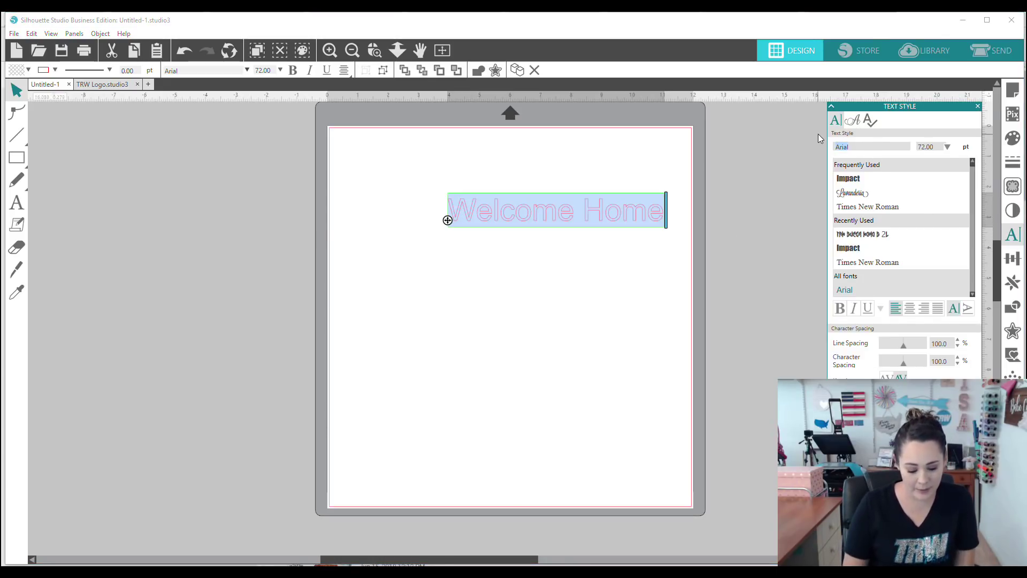
type("octavia Script")
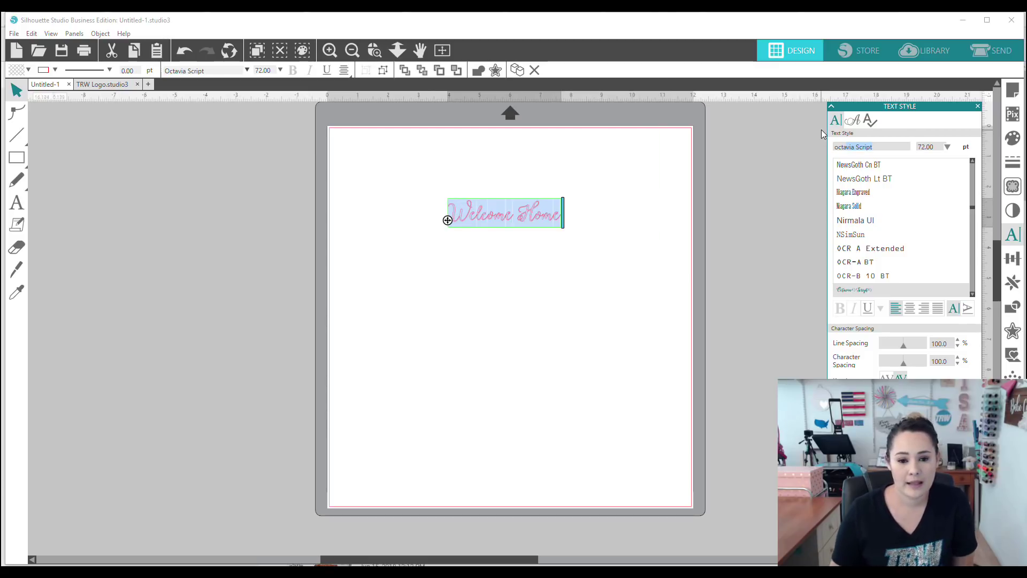
left_click(538, 294)
Enlarge the "Welcome Home" text to about 11.5 in wide across the page and fill it with dark blue.
left_click(532, 218)
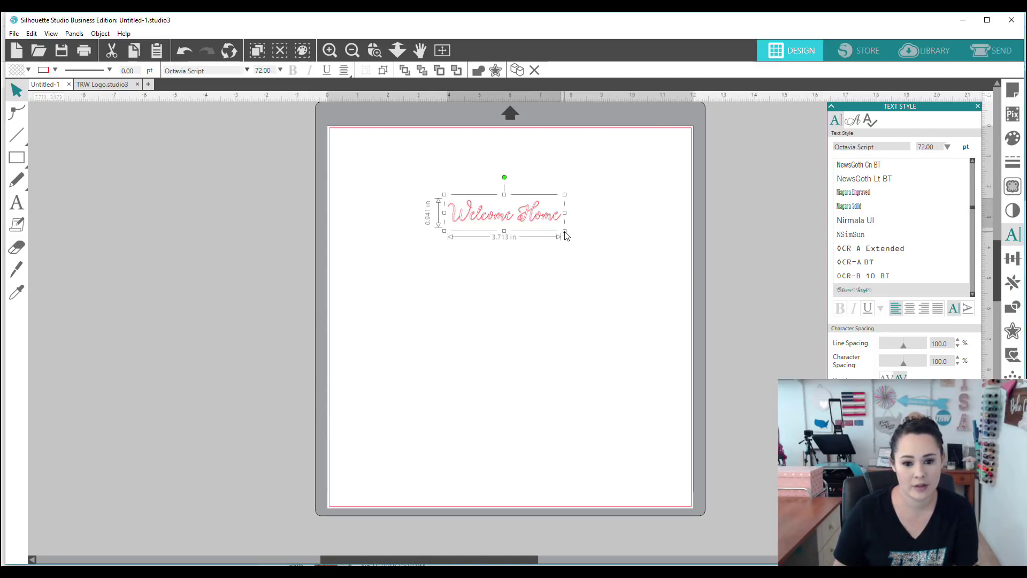
mouse_move(566, 235)
left_mouse_down()
mouse_move(676, 339)
mouse_move(676, 259)
mouse_move(547, 236)
mouse_move(556, 230)
left_mouse_up()
left_click(653, 259)
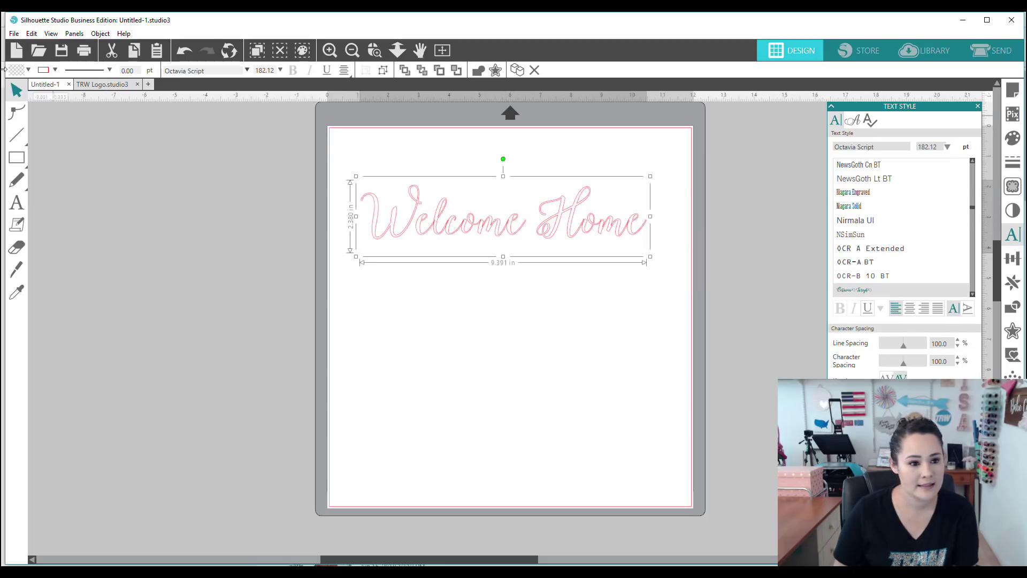
left_click(28, 69)
left_click(140, 95)
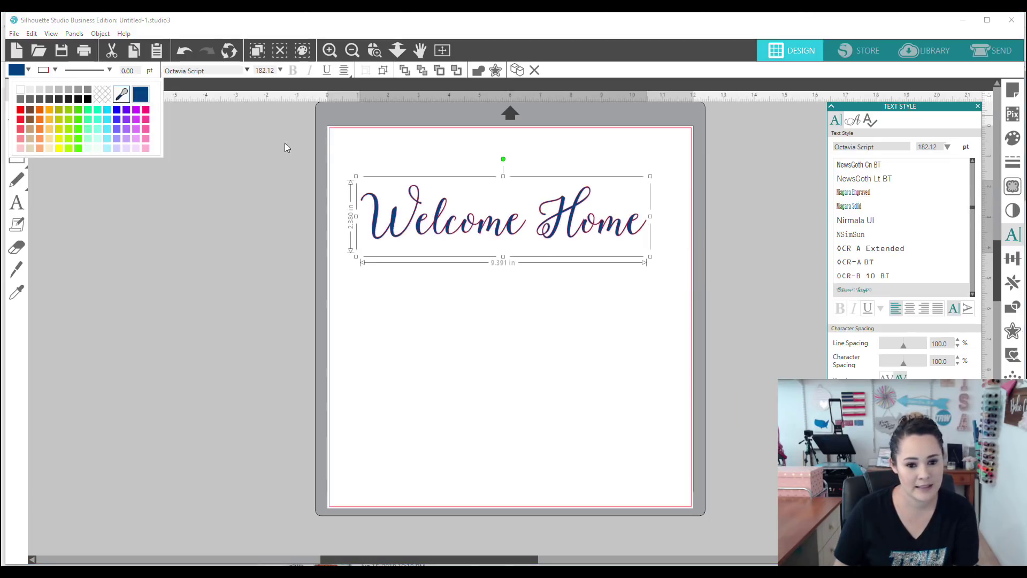
left_click(569, 316)
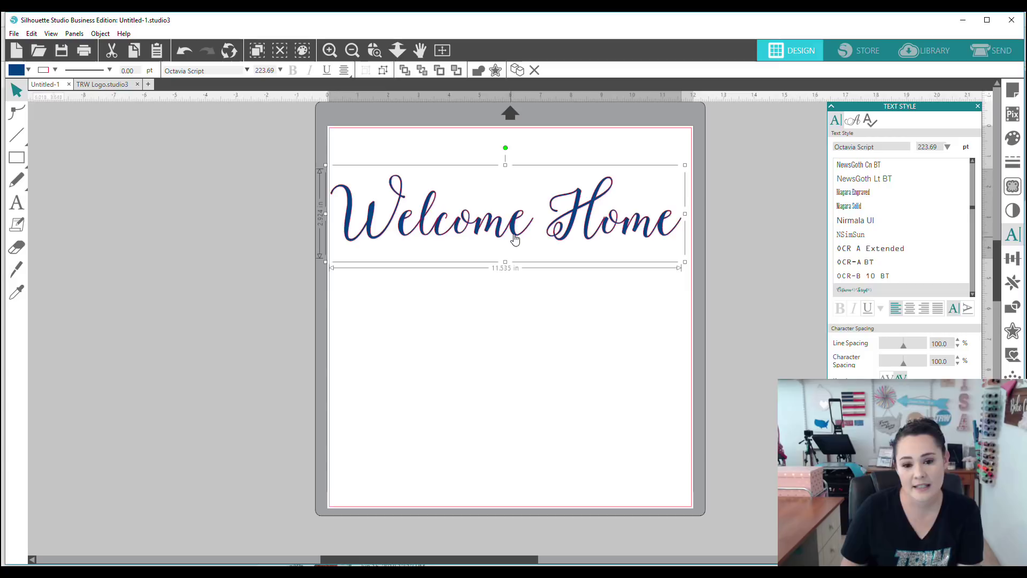
left_click(513, 235)
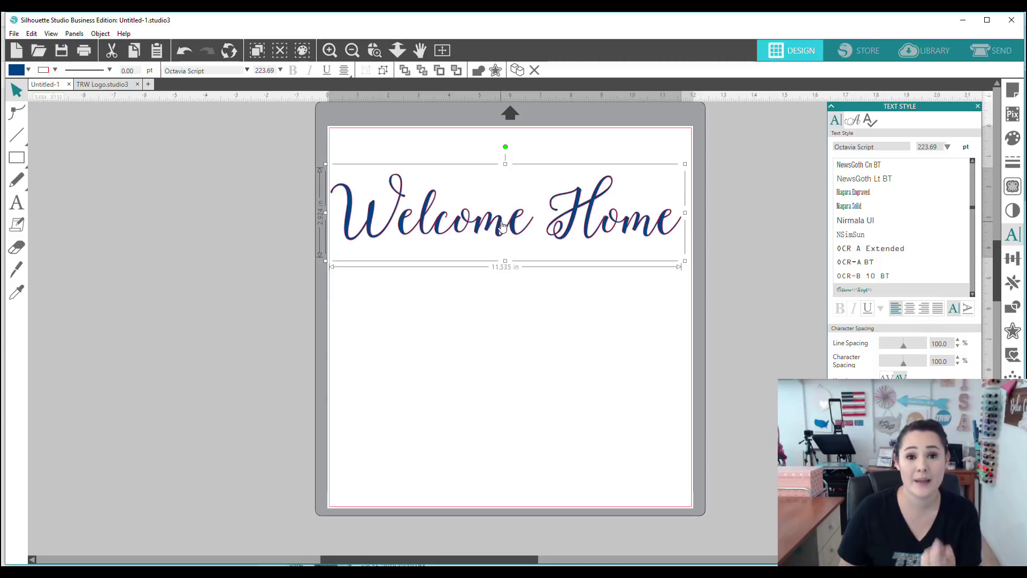
Remove the text's fill and inspect where the letter outlines overlap in "Welcome".
left_click(28, 69)
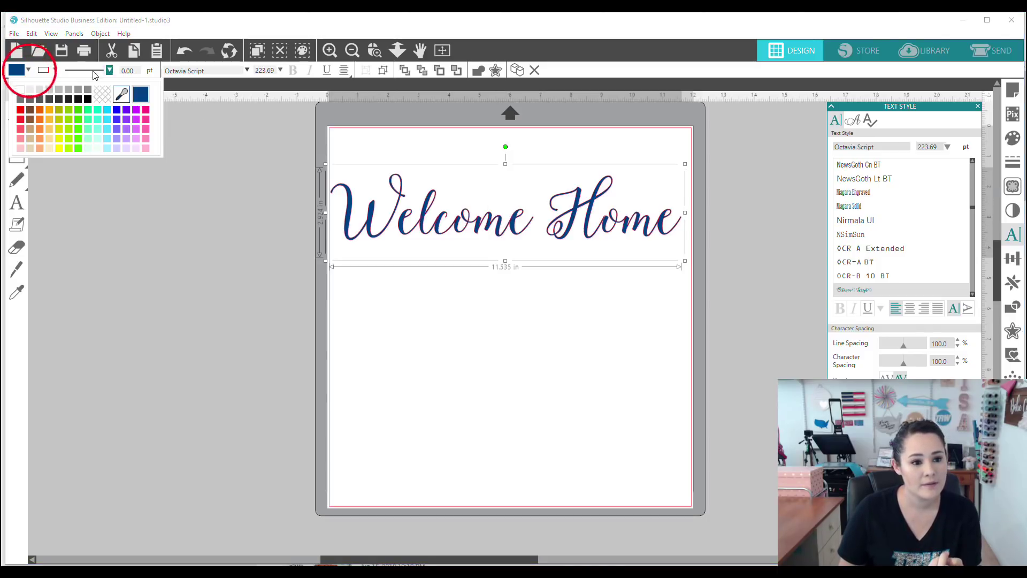
left_click(99, 92)
left_click(509, 371)
left_click(374, 50)
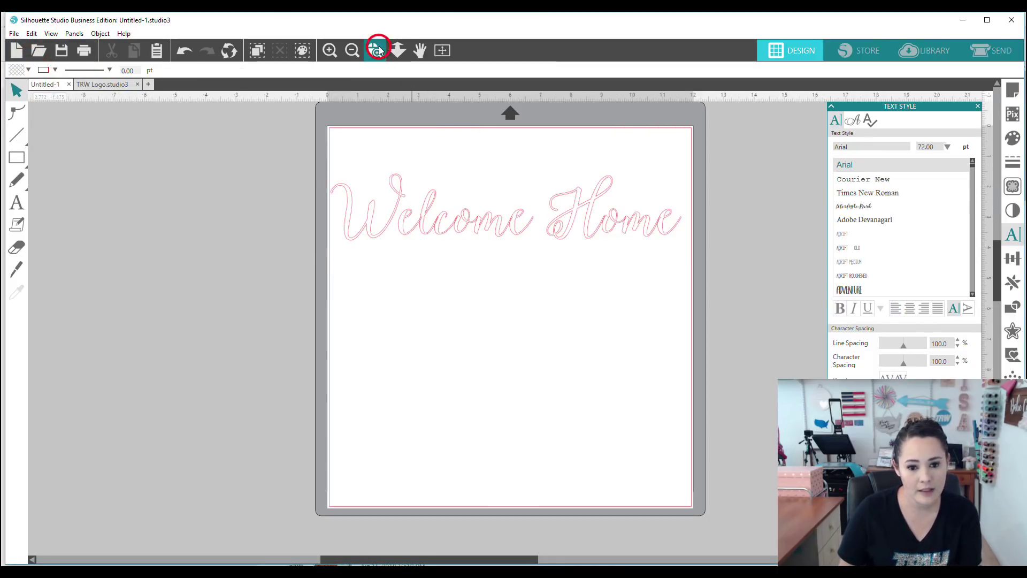
left_click_drag(392, 198, 535, 264)
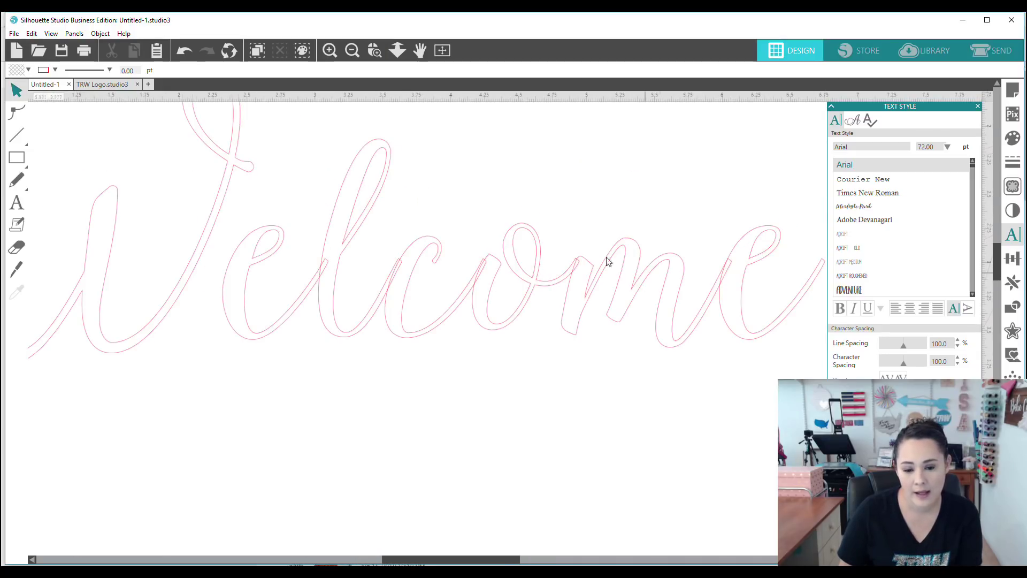
left_click(442, 51)
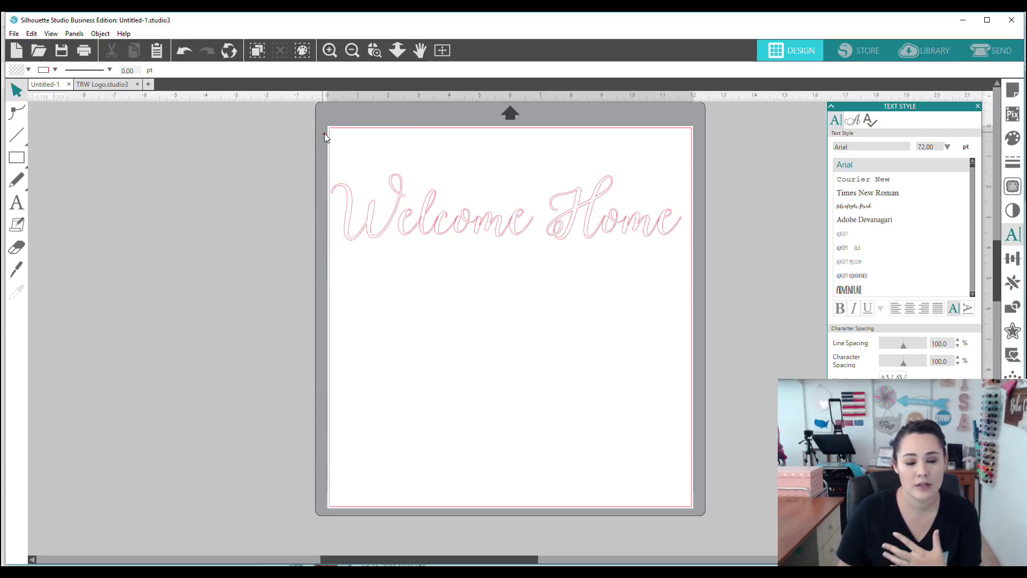
Weld the overlapping letters of the "Welcome Home" text.
left_click_drag(324, 133, 653, 259)
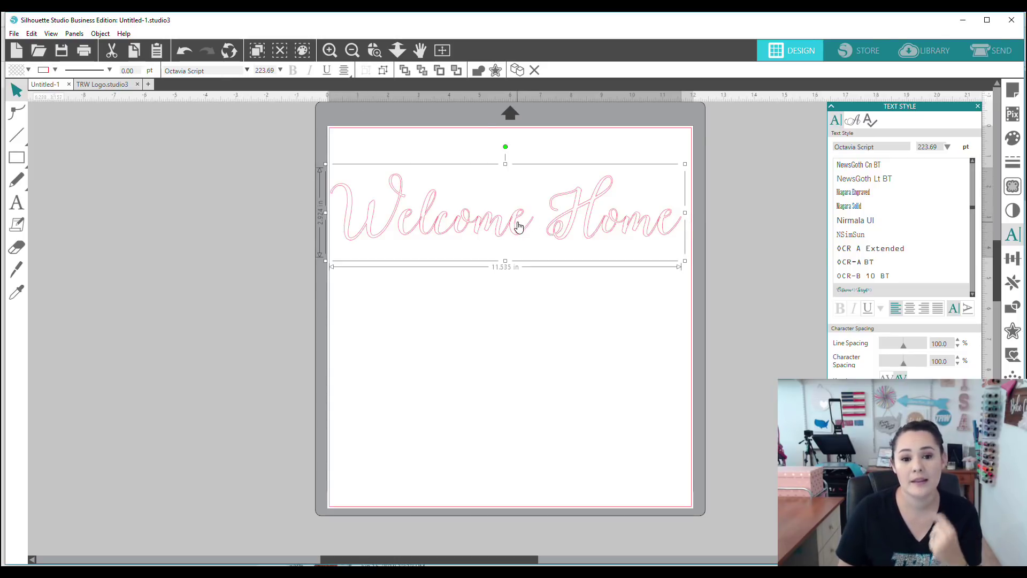
left_click(477, 70)
left_click(397, 70)
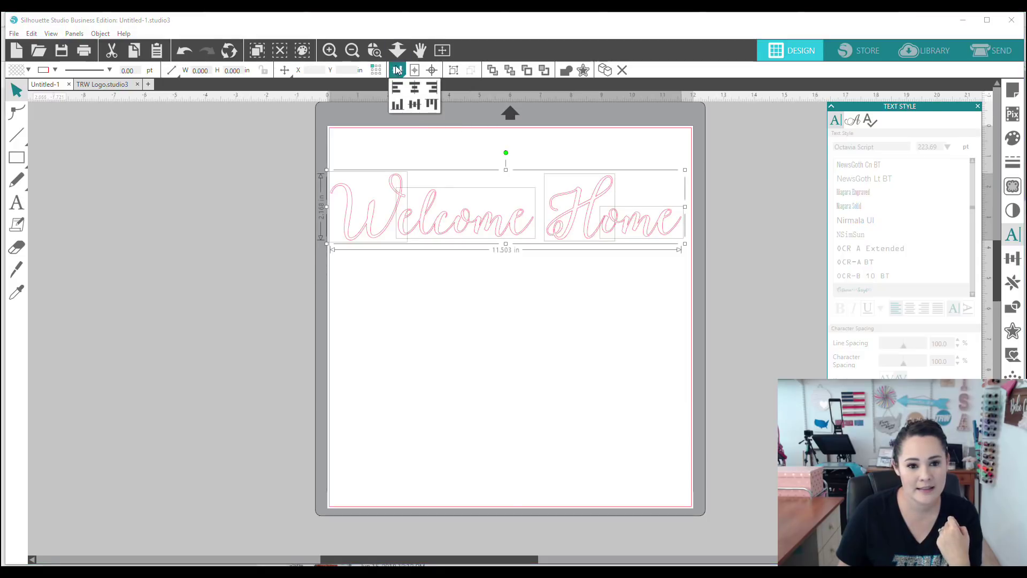
Make a compound path from the welded letter pieces and fill the lettering with dark blue.
left_click(374, 50)
left_click_drag(442, 216, 553, 284)
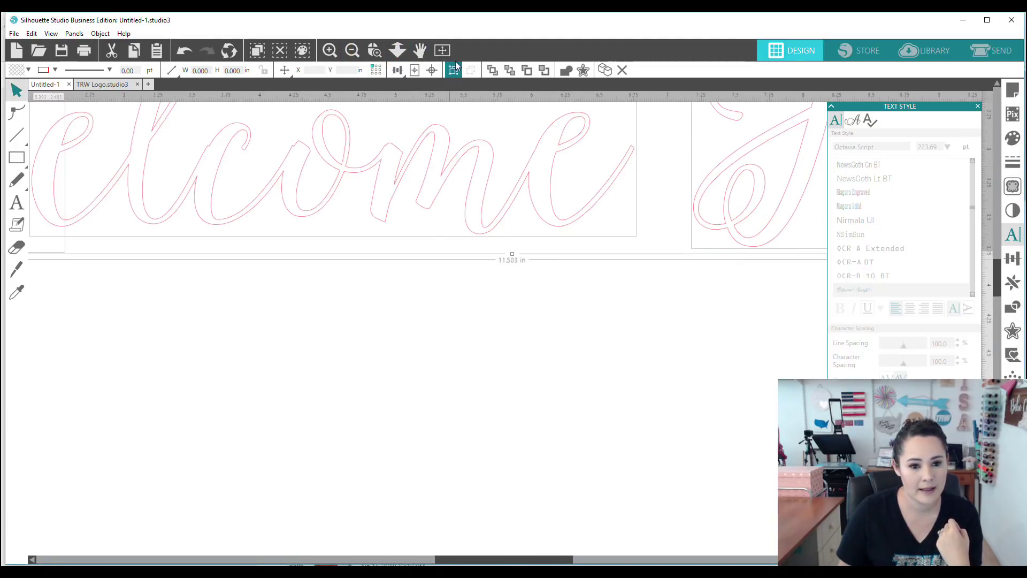
left_click(442, 50)
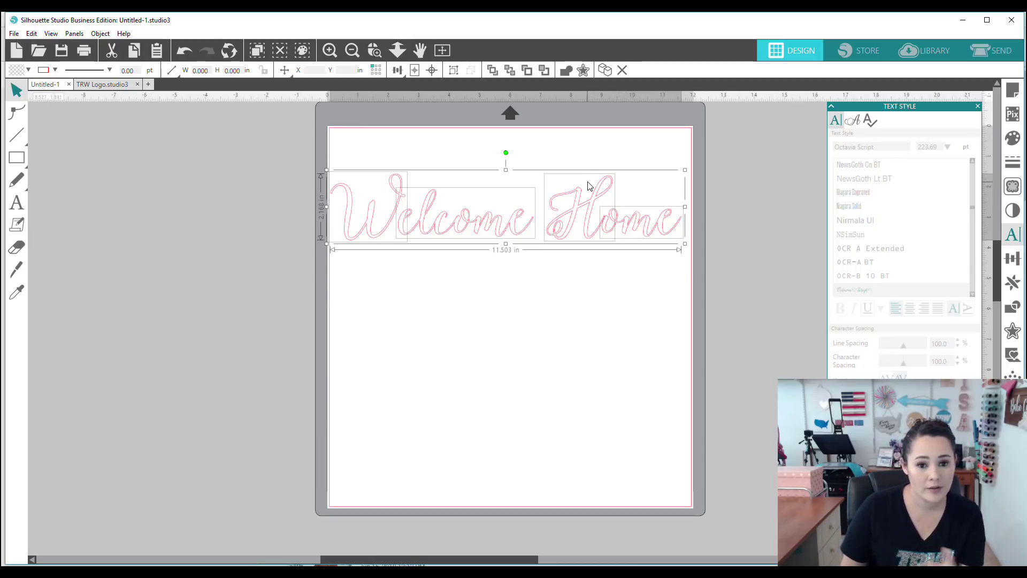
right_click(593, 202)
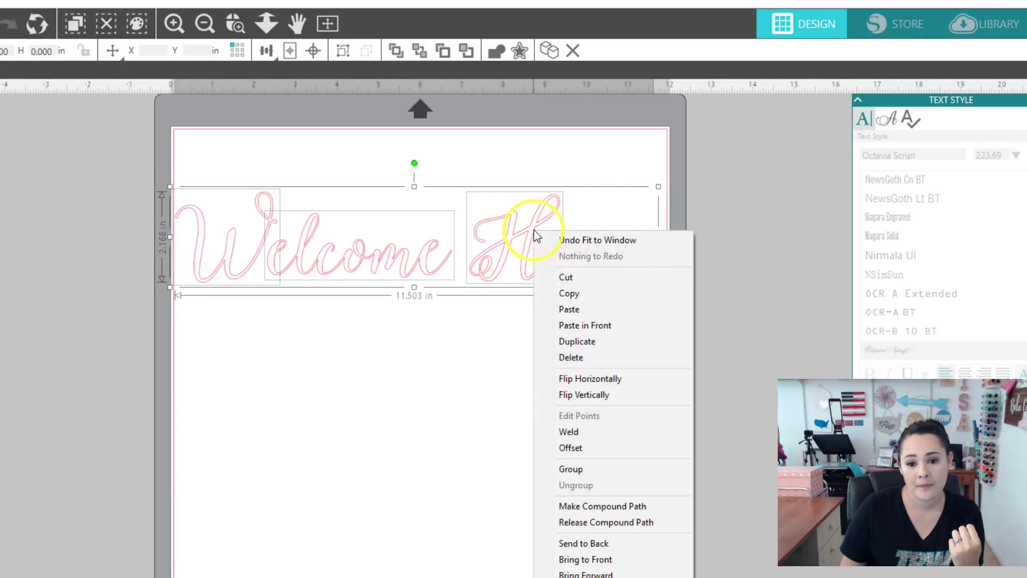
left_click(566, 506)
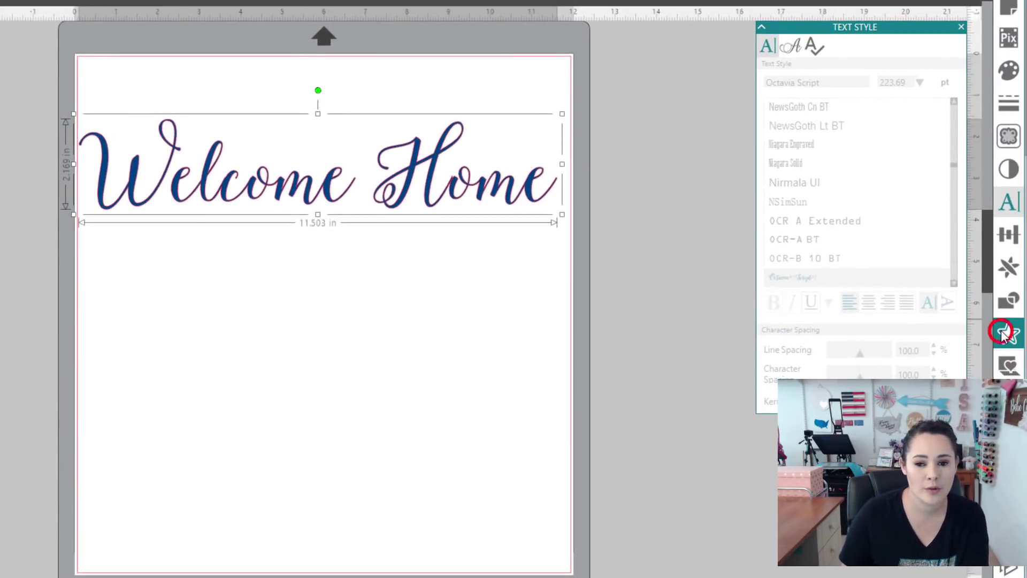
Try an outward offset of 0.02 in with rounded corners around the lettering and check the outline up close.
left_click(1009, 333)
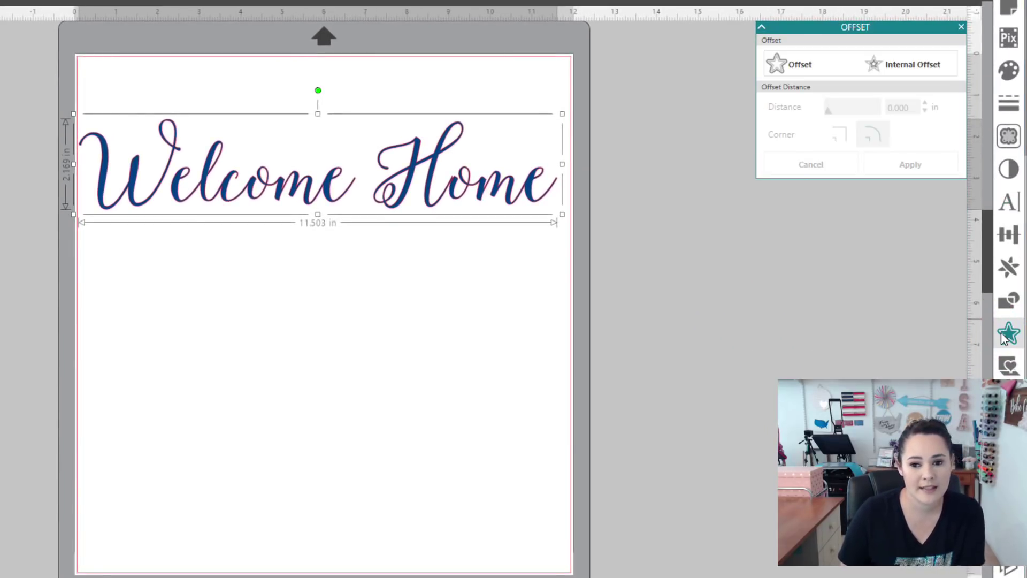
left_click(789, 65)
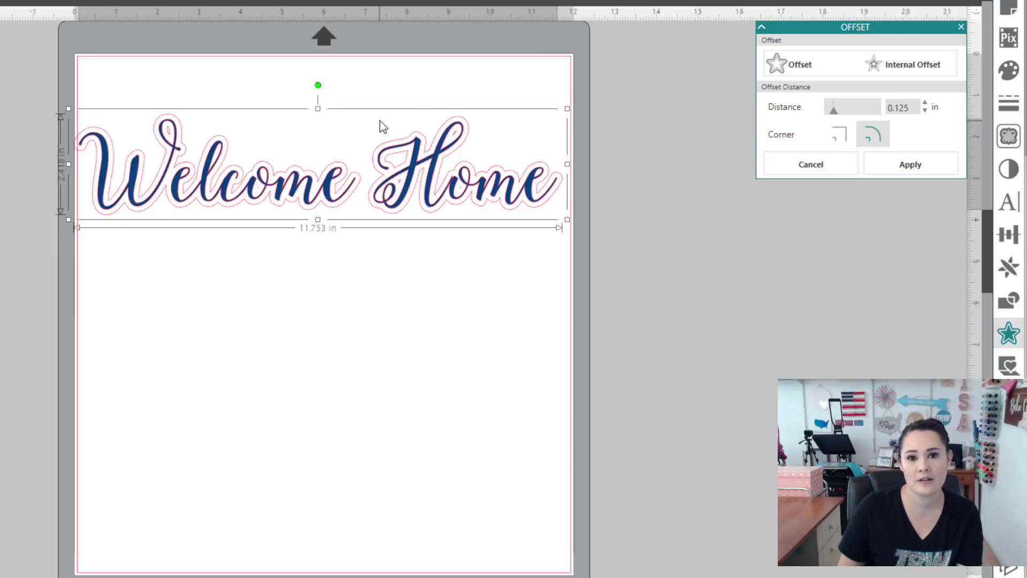
left_click(909, 106)
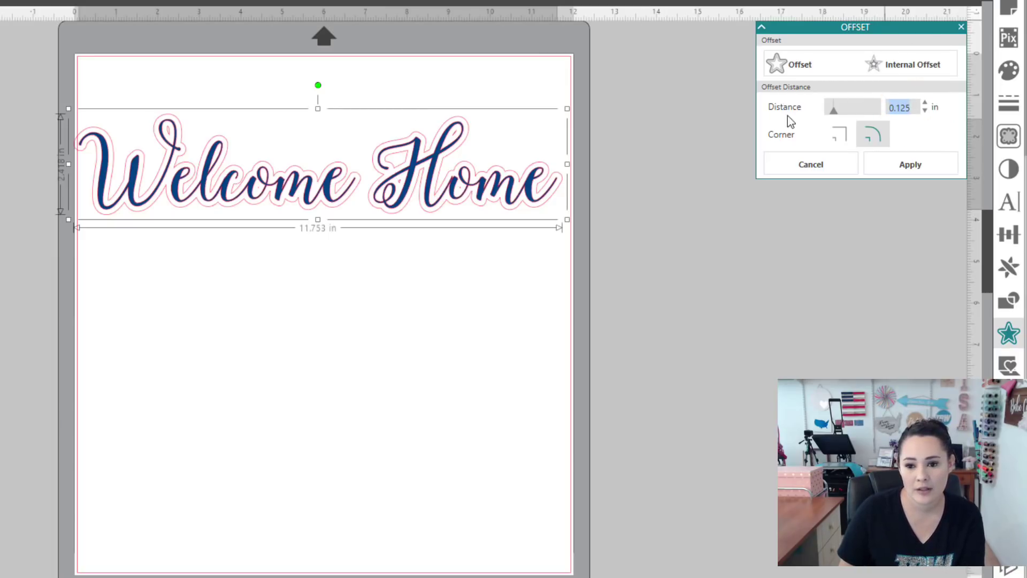
type(".02")
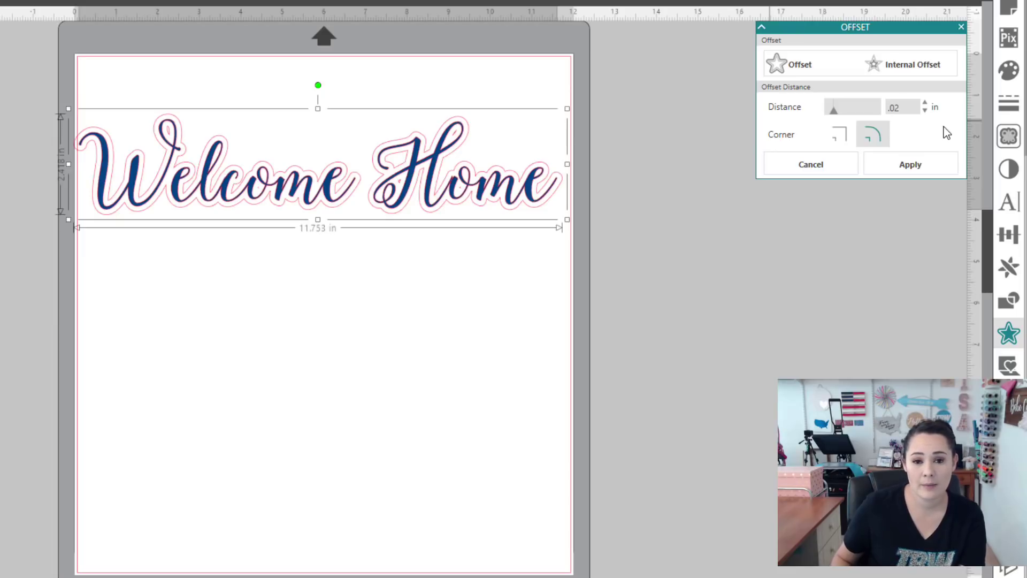
key("Return")
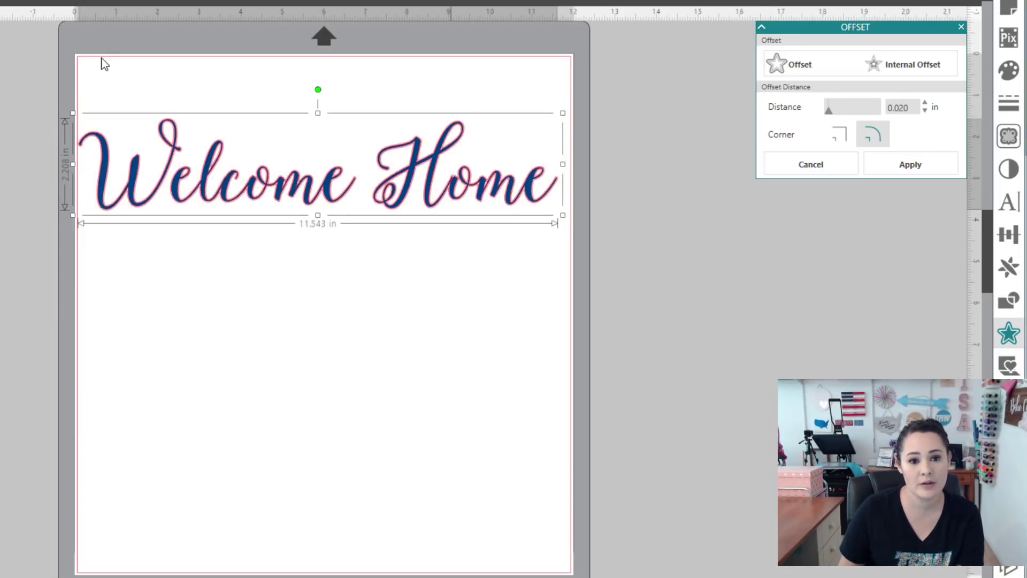
left_click_drag(101, 57, 433, 301)
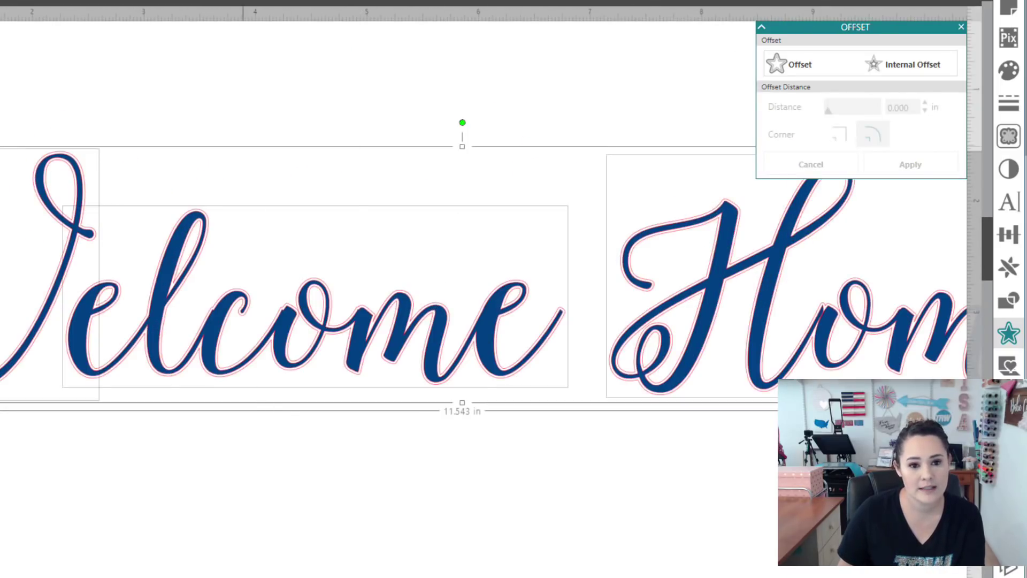
left_click(183, 1)
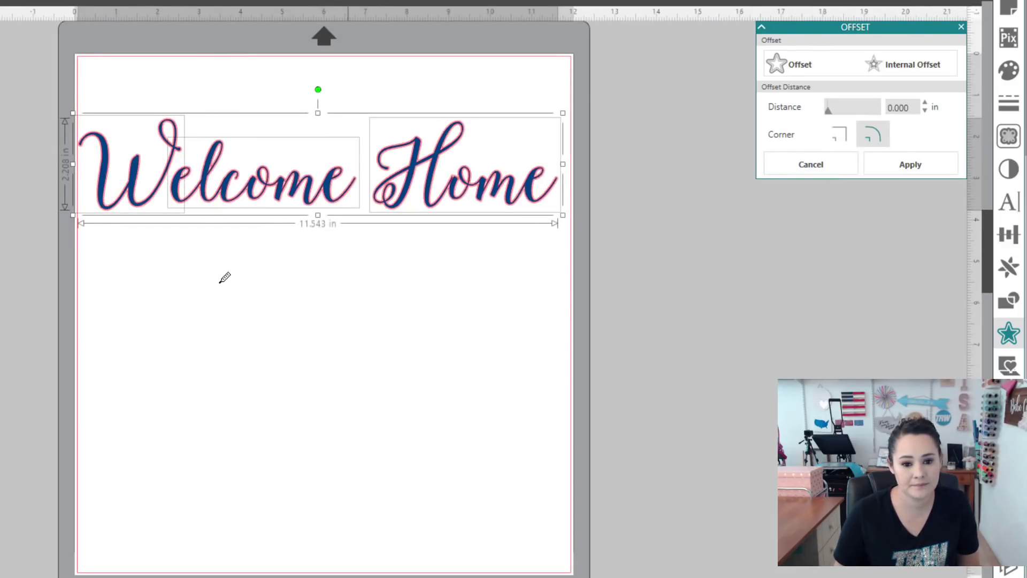
Apply a 0.02 in rounded offset around the lettering and group the resulting outline pieces.
double_click(916, 107)
type(".02")
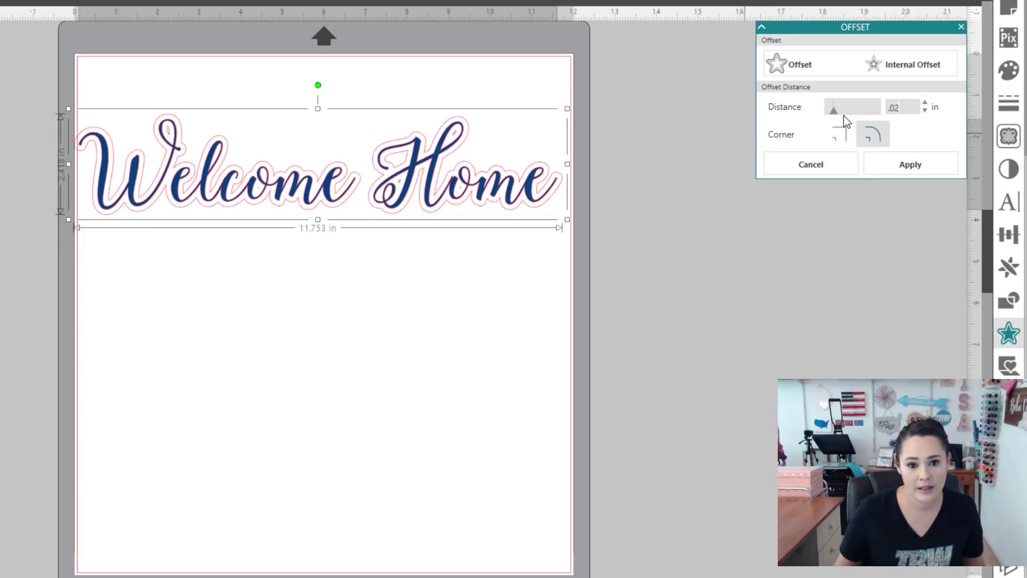
key("Return")
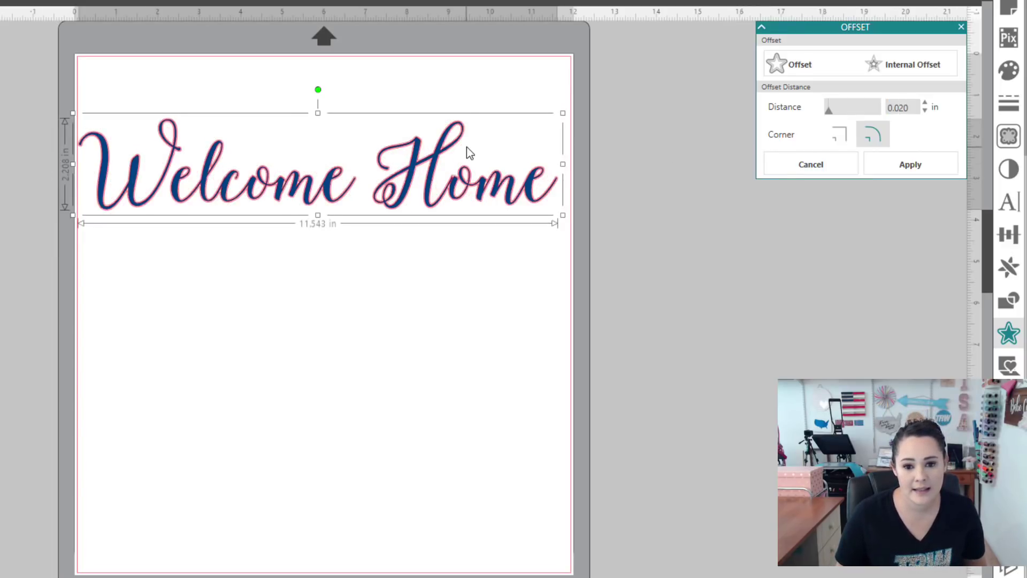
left_click(912, 165)
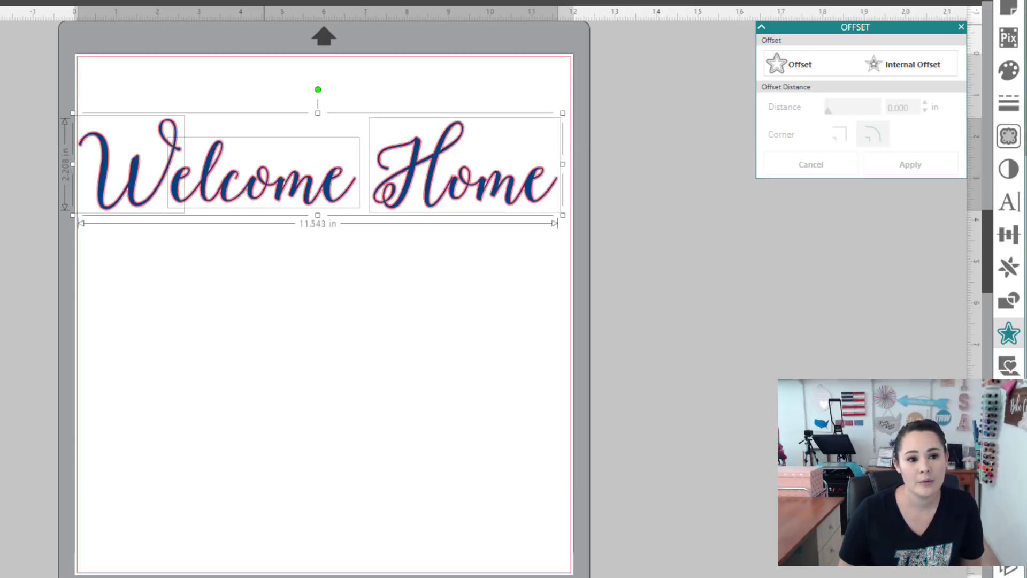
key("ctrl+g")
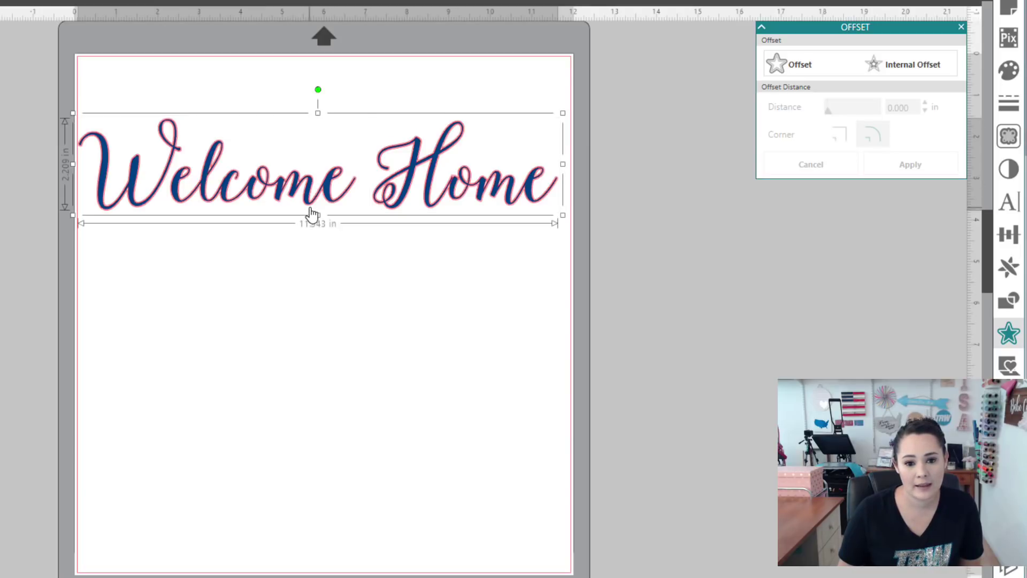
Move the original lettering just below its offset outline and fill the offset outline with the same dark blue.
left_click_drag(312, 216, 299, 378)
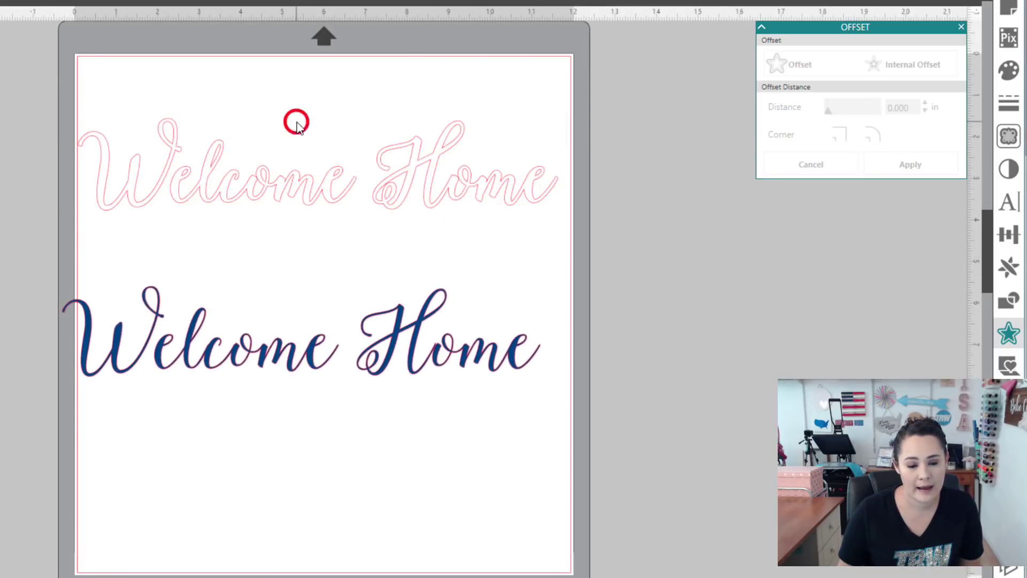
left_click(293, 119)
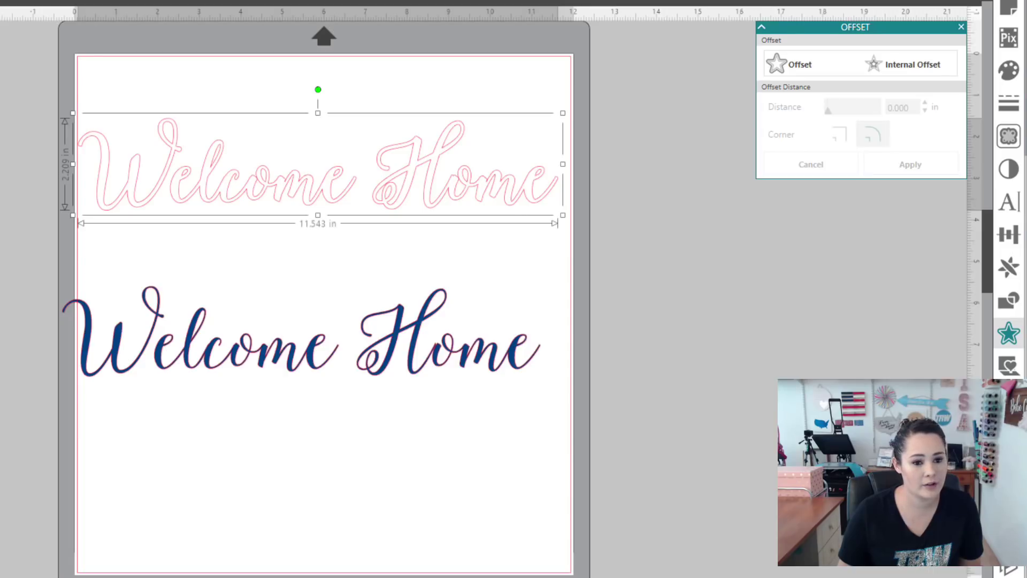
left_click(268, 383)
left_click_drag(273, 351, 284, 291)
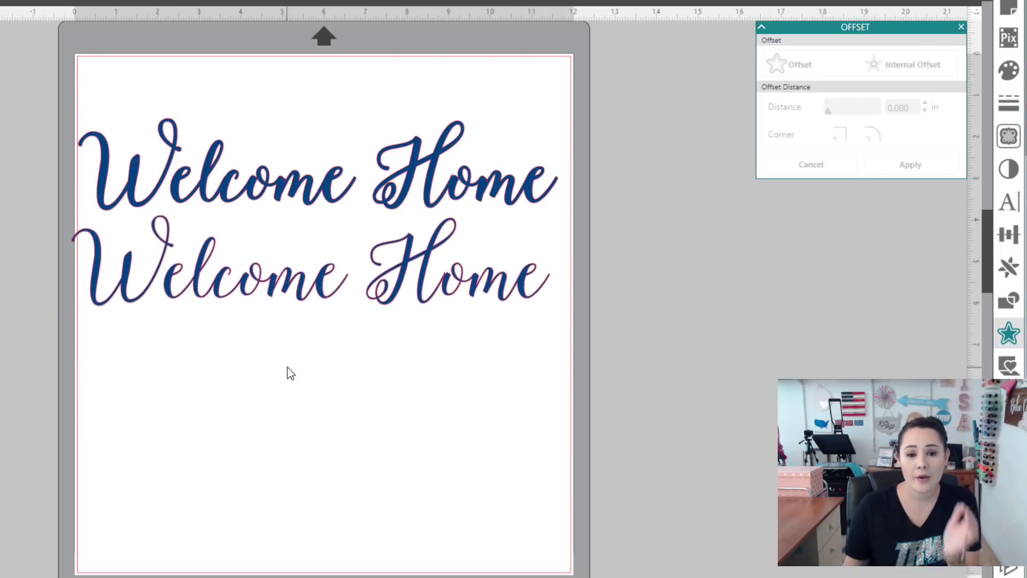